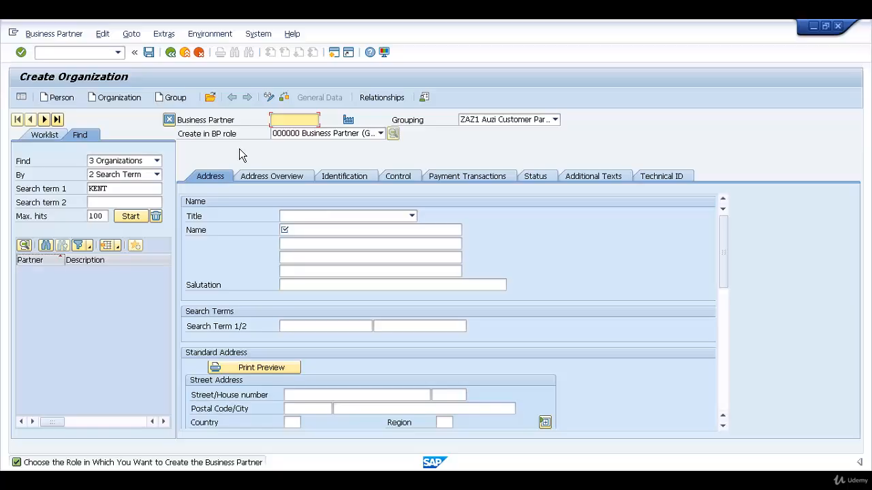
Create the organization in BP role FLCU00 FI Customer with grouping ZAZ1 Auzi Customer Partner - AZ01.
{"action": "left_click", "coordinate": [381, 135]}
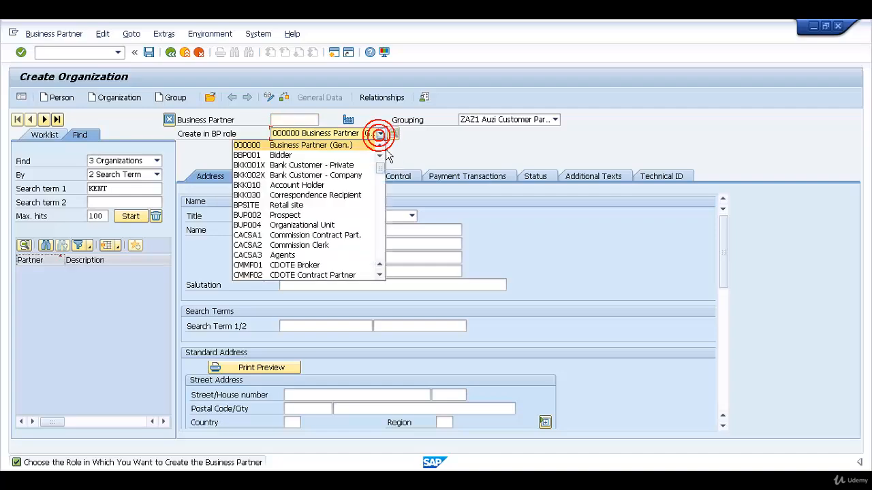
{"action": "scroll", "coordinate": [387, 170], "scroll_direction": "down", "scroll_amount": 3}
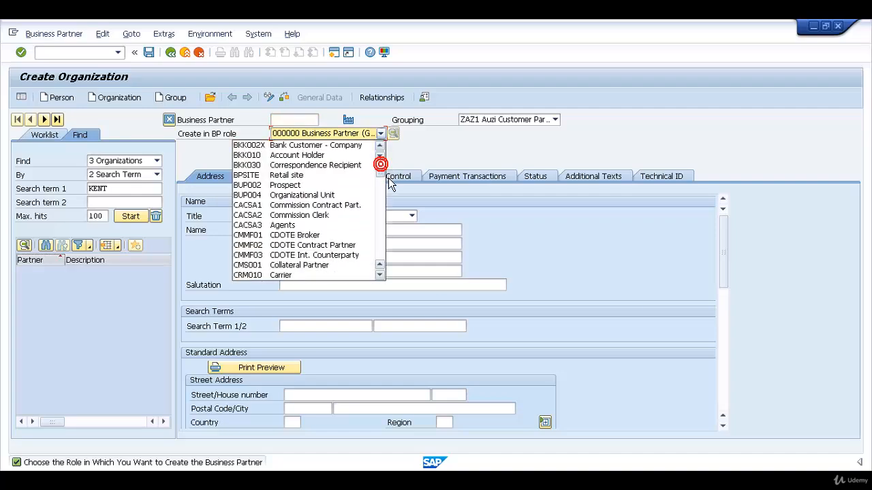
{"action": "scroll", "coordinate": [389, 187], "scroll_direction": "down", "scroll_amount": 3}
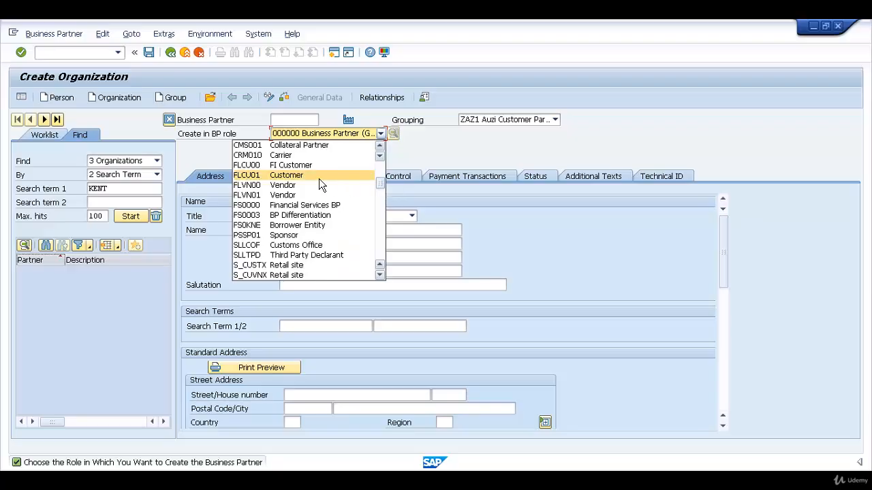
{"action": "left_click", "coordinate": [301, 170]}
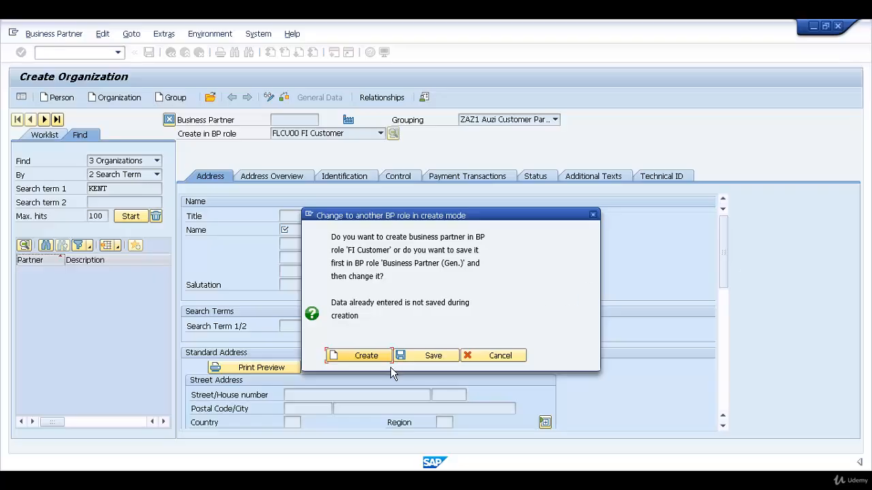
{"action": "left_click", "coordinate": [368, 362]}
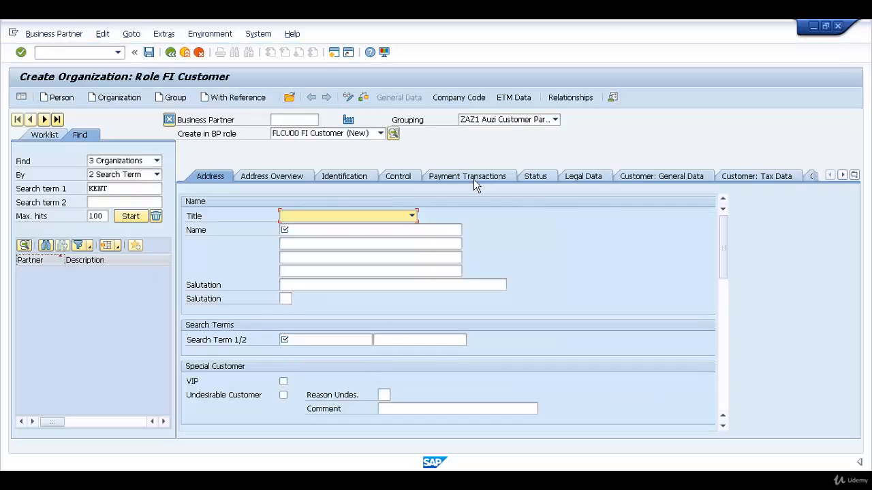
{"action": "left_click", "coordinate": [495, 121]}
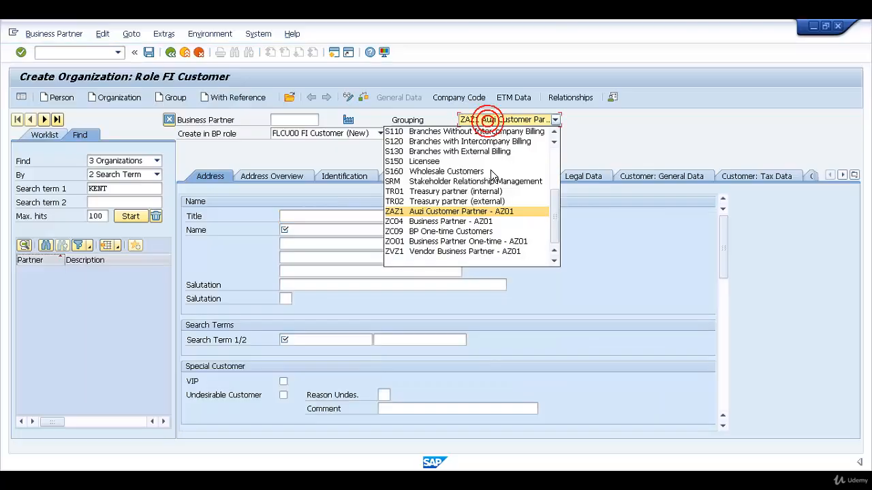
{"action": "left_click", "coordinate": [449, 216]}
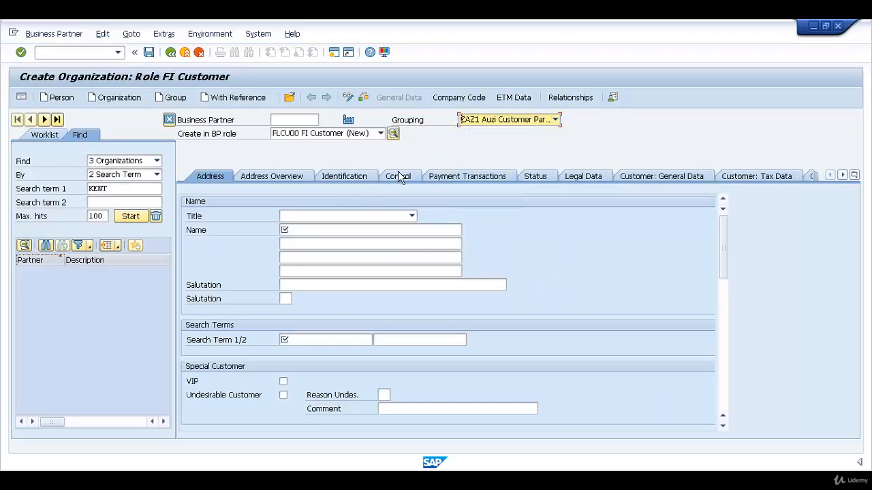
Set the organization's title to 0003 Company, its name to Sheffield Motors and its first search term to Sheffield.
{"action": "left_click", "coordinate": [412, 216]}
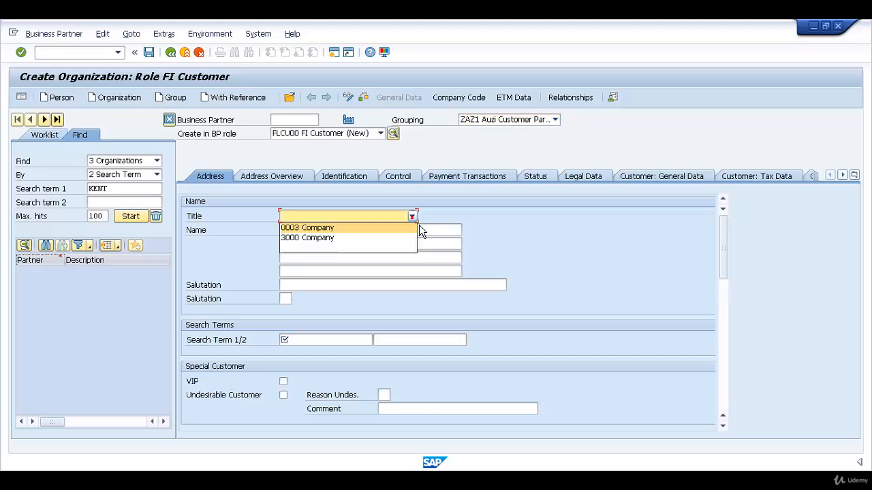
{"action": "left_click", "coordinate": [404, 232]}
{"action": "left_click", "coordinate": [403, 232]}
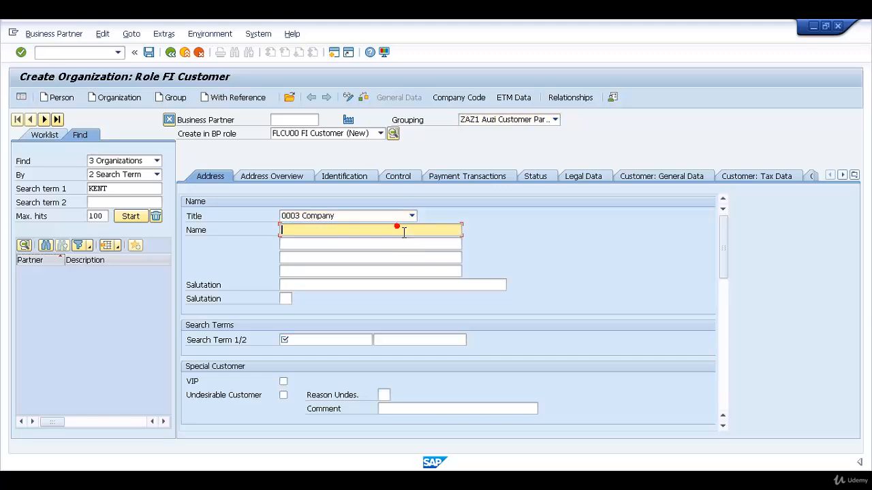
{"action": "type", "text": "Sheffield Motors"}
{"action": "left_click", "coordinate": [334, 341]}
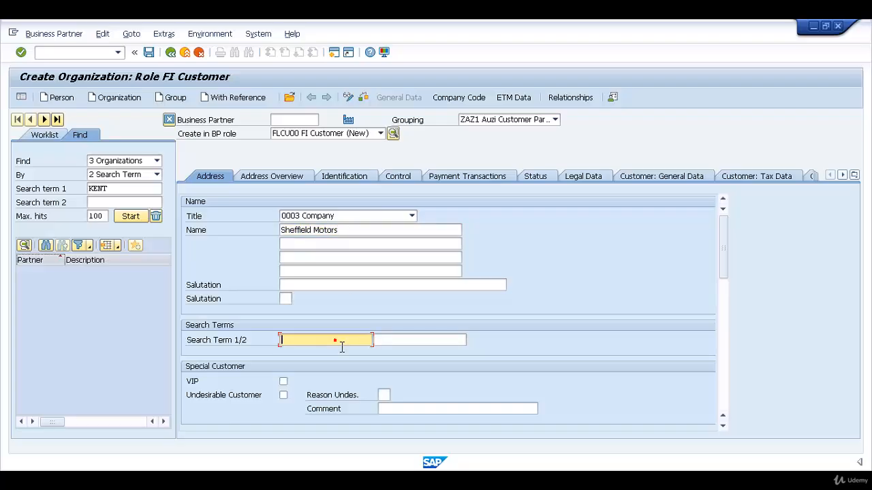
{"action": "type", "text": "Sheffield"}
Enter the company's street and house number in the standard address.
{"action": "scroll", "coordinate": [441, 321], "scroll_direction": "down", "scroll_amount": 3}
{"action": "left_click", "coordinate": [420, 354]}
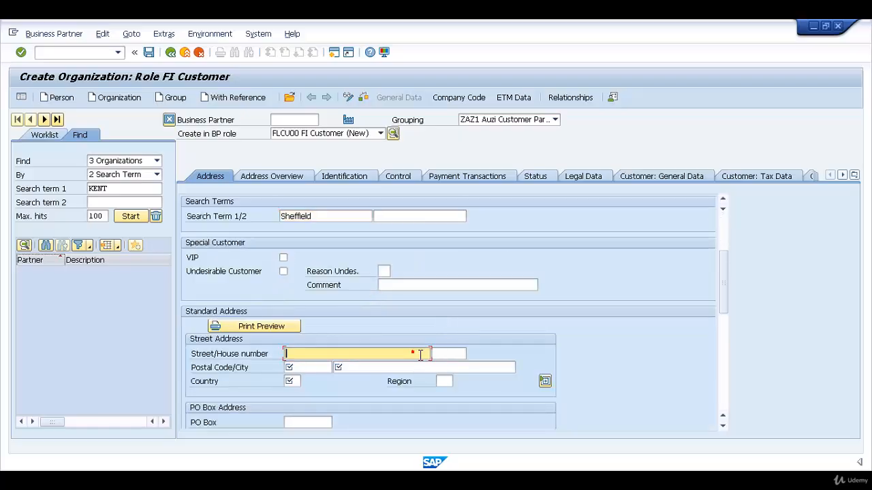
{"action": "type", "text": "Sheffield Road"}
{"action": "key", "text": "Tab"}
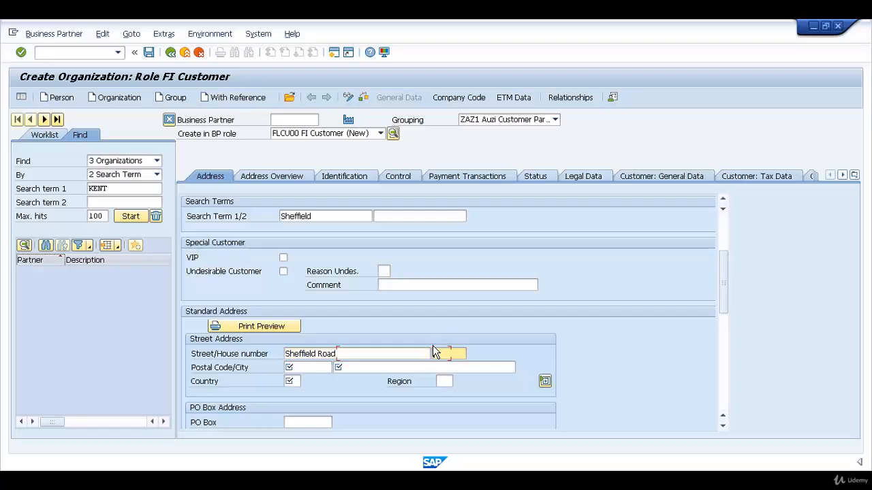
{"action": "key", "text": "Tab"}
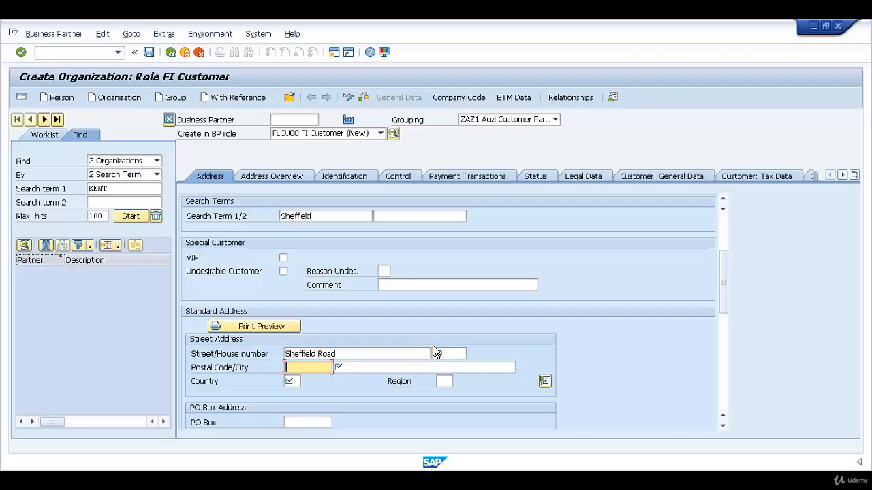
Fill in the postal code and city of the standard address and set the country to GB.
{"action": "type", "text": "SH0 0XX"}
{"action": "key", "text": "Tab"}
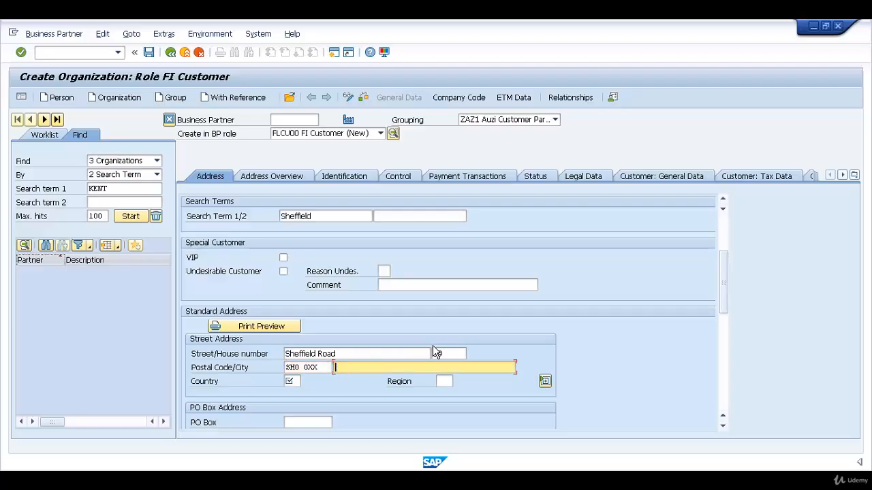
{"action": "type", "text": "Sheffield"}
{"action": "key", "text": "Tab"}
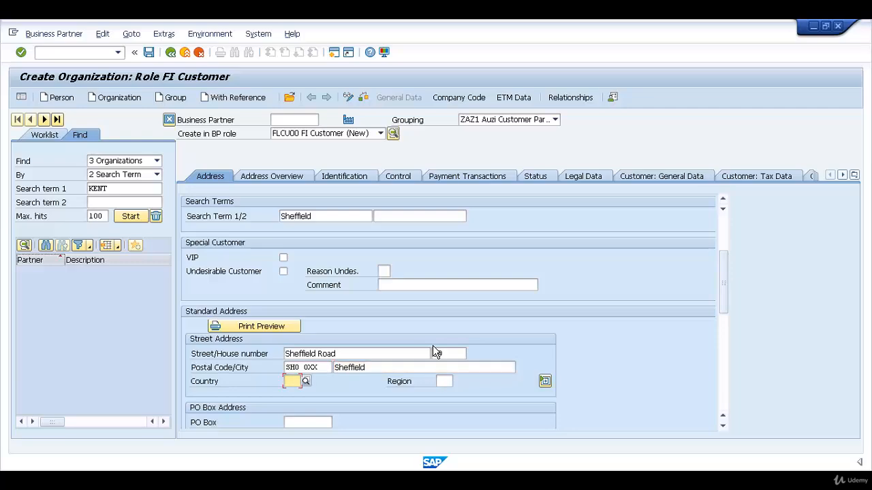
{"action": "type", "text": "GB"}
{"action": "key", "text": "Return"}
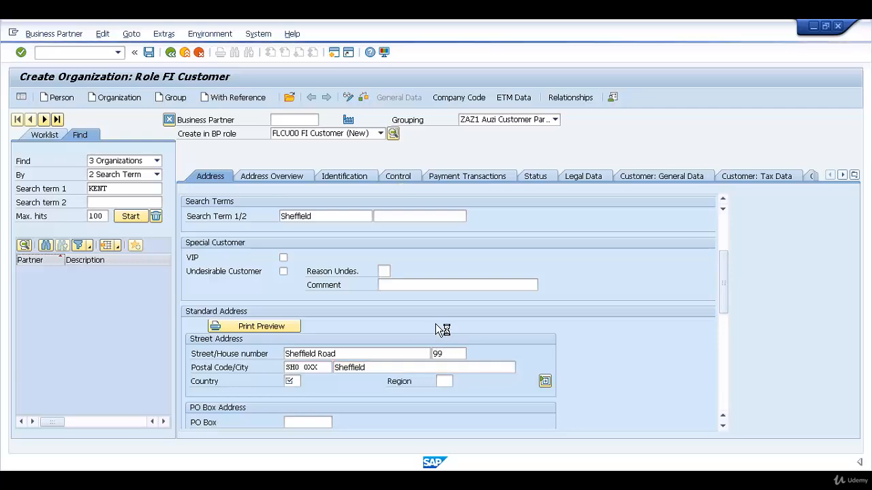
Set the communication language of the business partner to EN English.
{"action": "scroll", "coordinate": [515, 330], "scroll_direction": "down", "scroll_amount": 3}
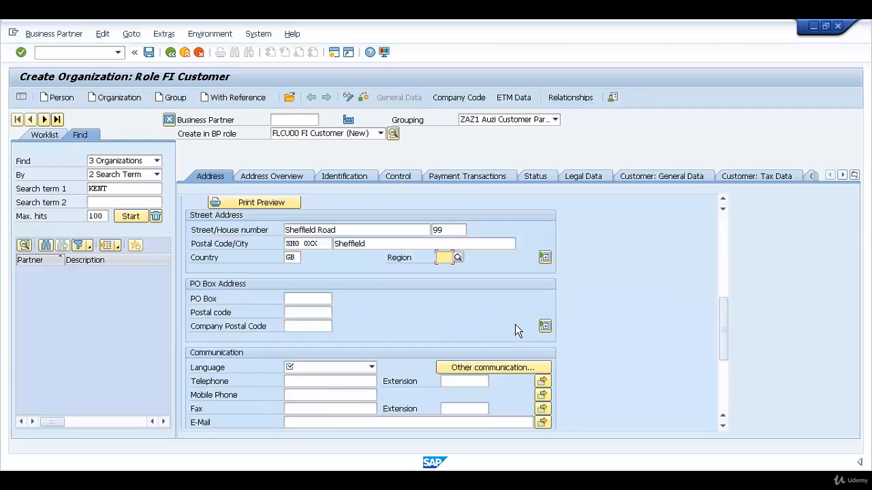
{"action": "scroll", "coordinate": [516, 326], "scroll_direction": "down", "scroll_amount": 1}
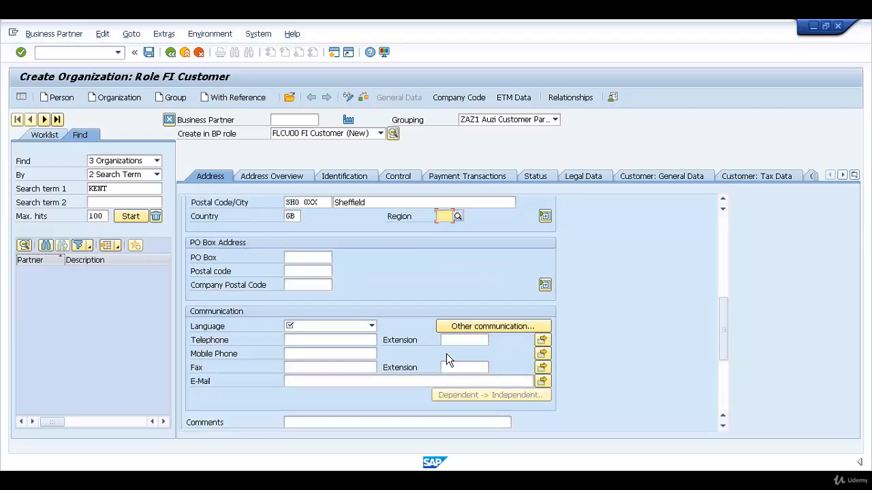
{"action": "left_click", "coordinate": [371, 327]}
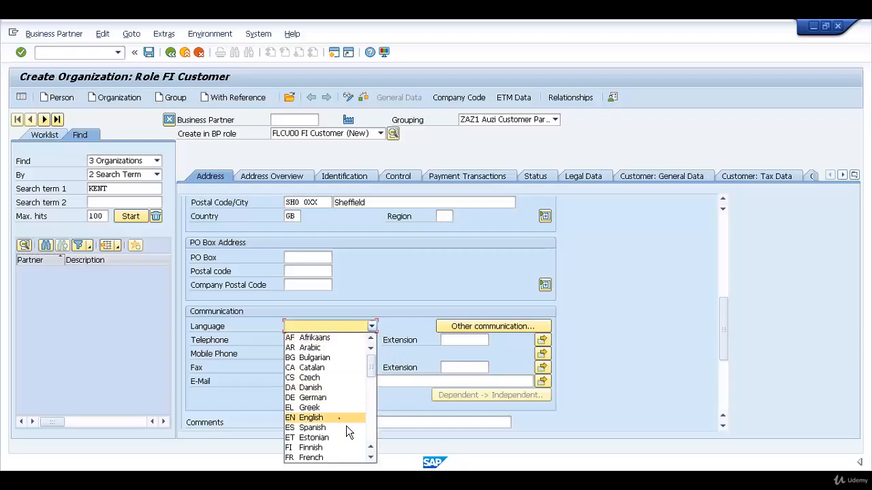
{"action": "left_click", "coordinate": [341, 417]}
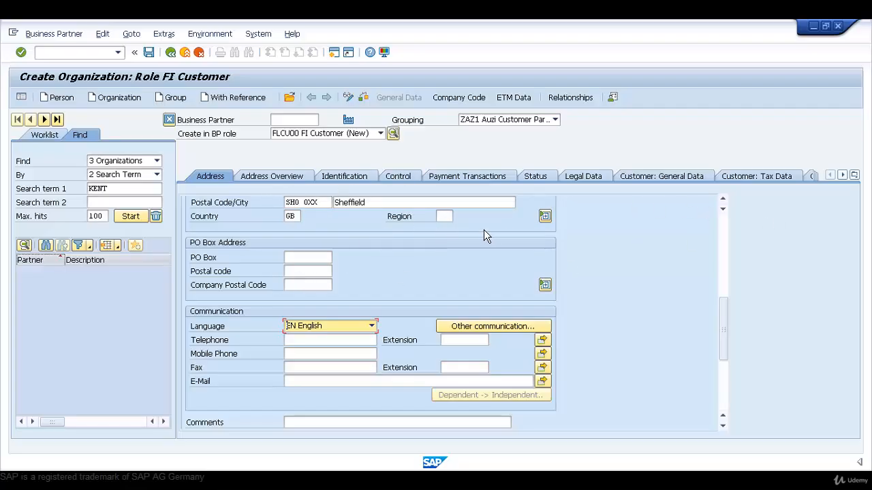
Extend the customer to company code AZ01 in the company code data.
{"action": "left_click", "coordinate": [476, 104]}
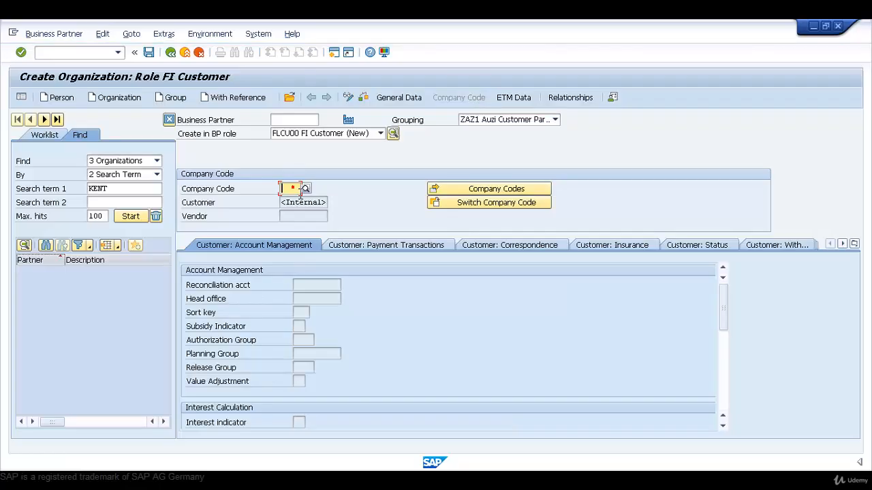
{"action": "type", "text": "AZ01"}
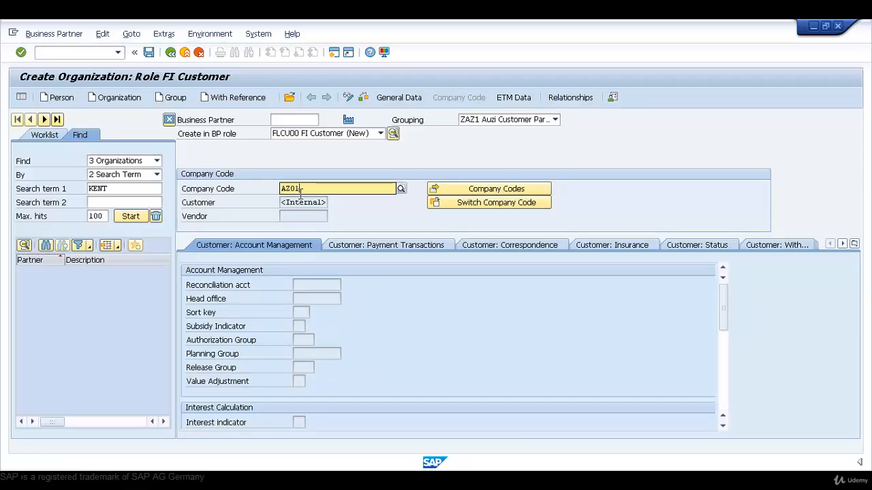
{"action": "key", "text": "Return"}
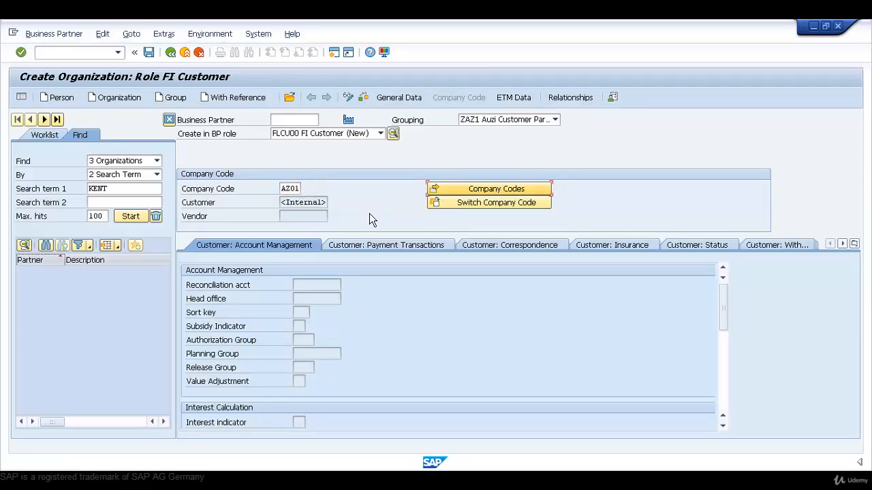
{"action": "key", "text": "Return"}
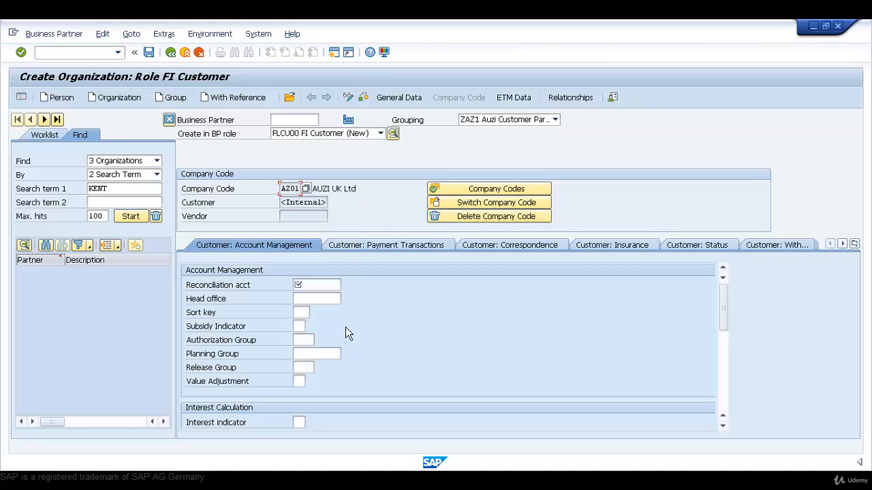
Assign reconciliation account 140000, Customers - Domestic Receivables, in the customer's account management data.
{"action": "left_click", "coordinate": [325, 286]}
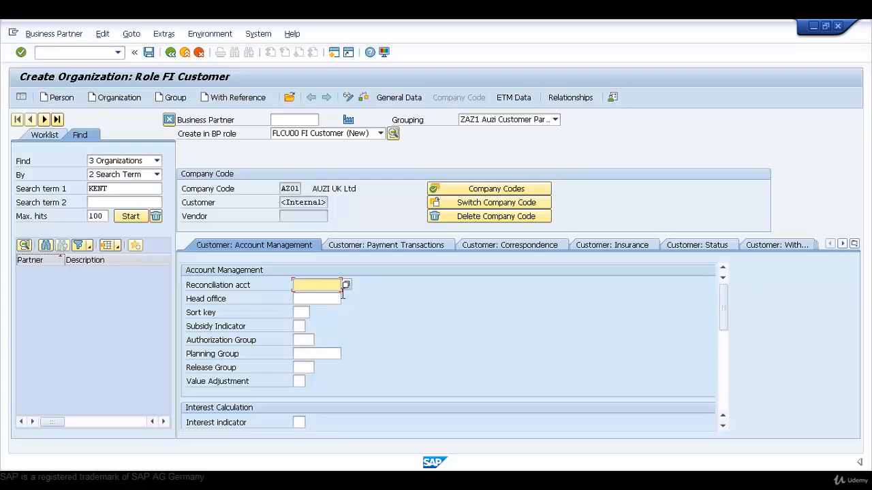
{"action": "left_click", "coordinate": [346, 284]}
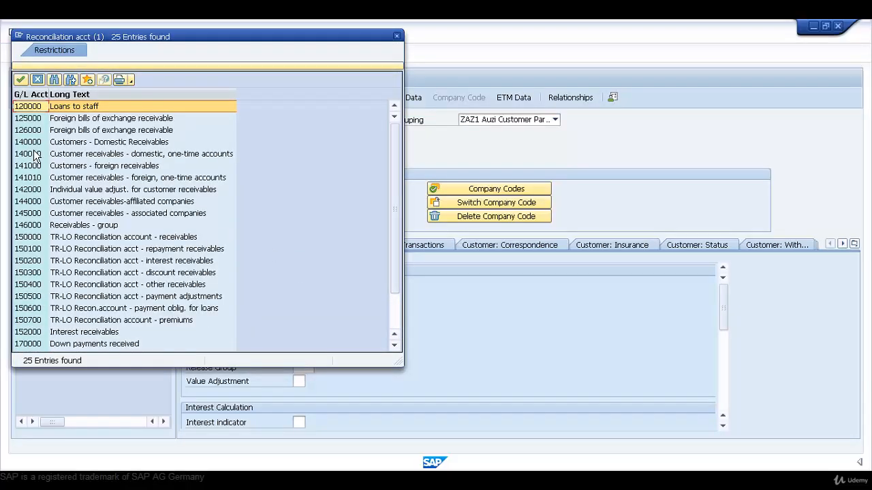
{"action": "left_click", "coordinate": [34, 147]}
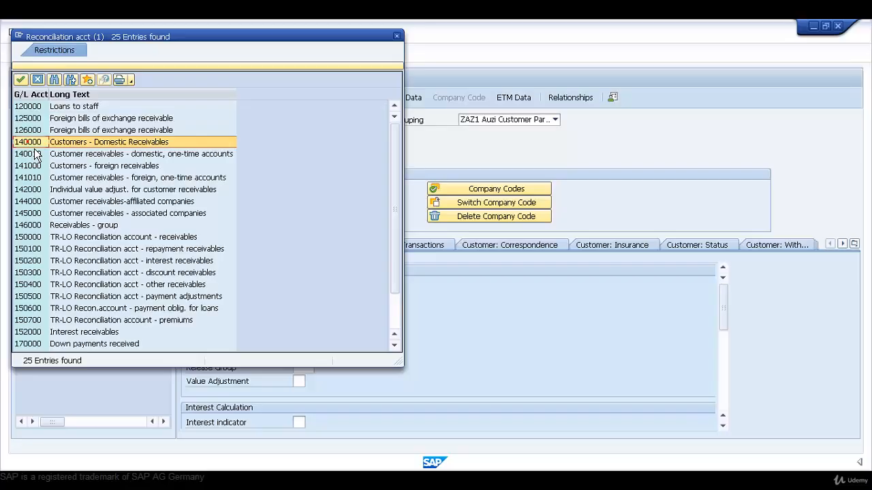
{"action": "double_click", "coordinate": [35, 147]}
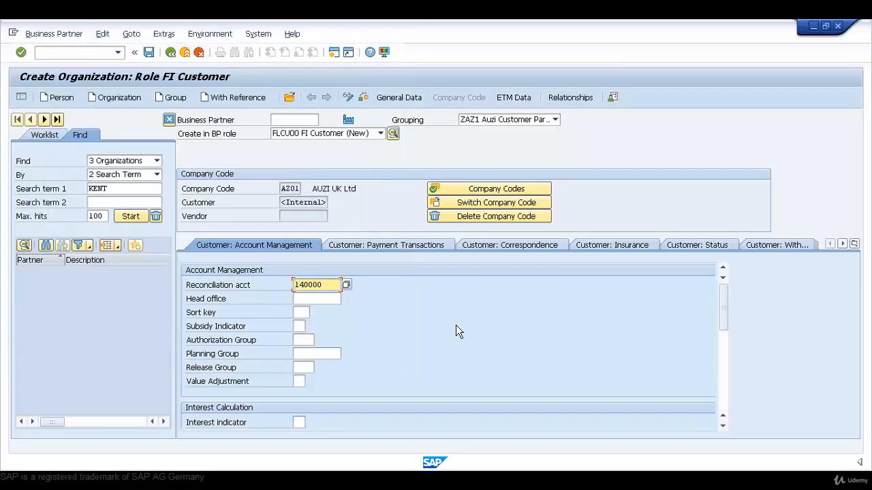
{"action": "key", "text": "Return"}
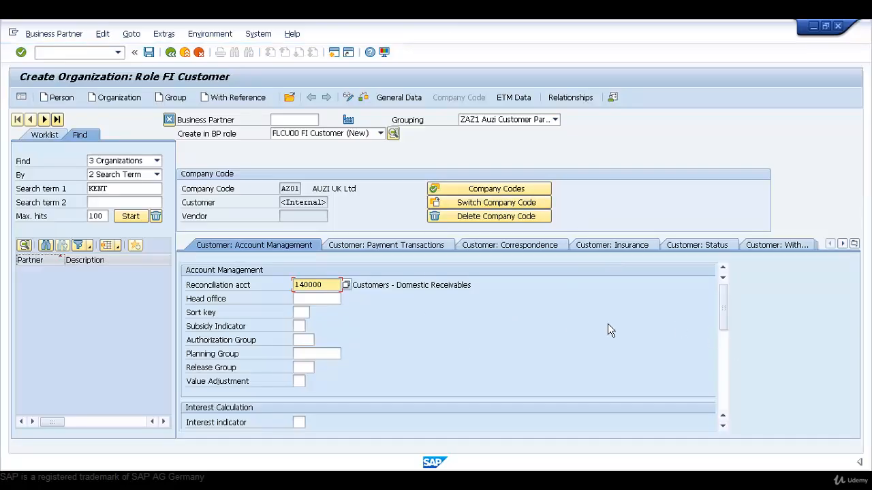
Return to the customer's general data, check the business partner's data for errors, and save it.
{"action": "left_click", "coordinate": [404, 104]}
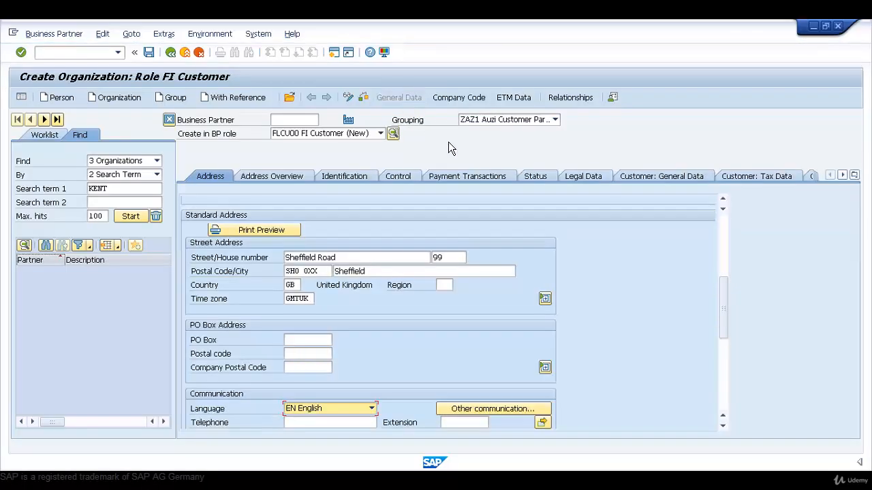
{"action": "left_click", "coordinate": [696, 180]}
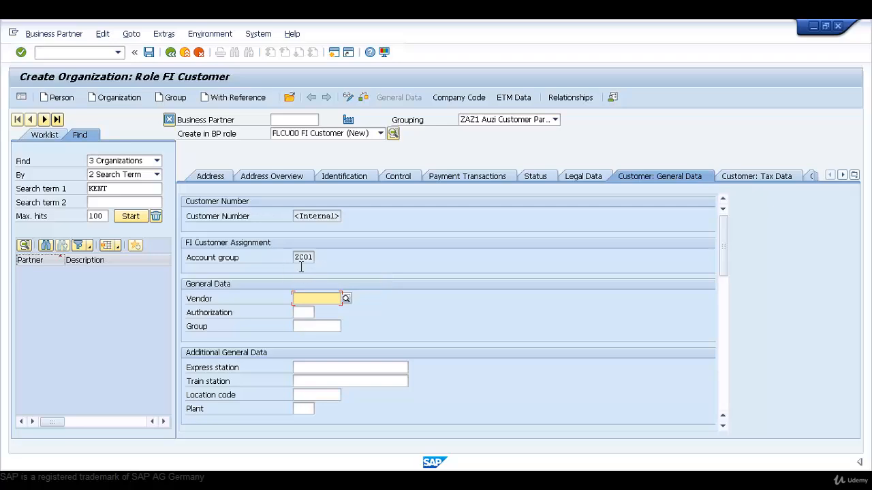
{"action": "left_click", "coordinate": [370, 103]}
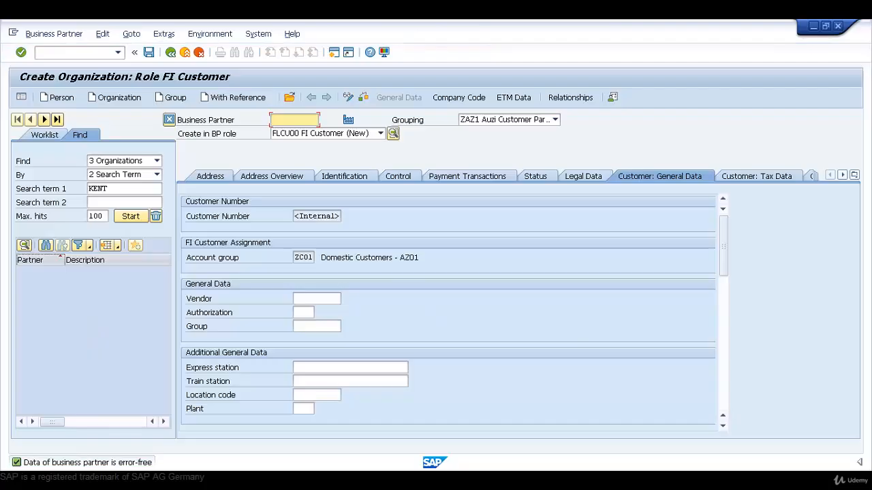
{"action": "left_click", "coordinate": [150, 53]}
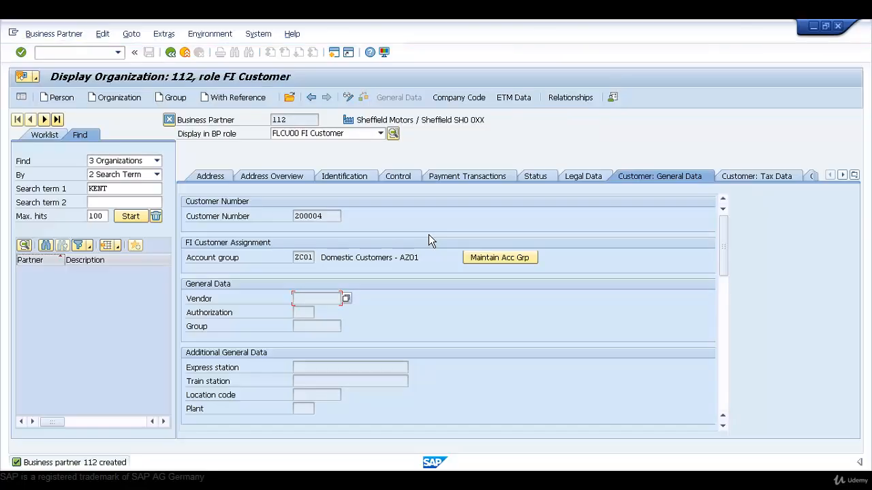
Examine the saved business partner's number and the customer number in its company code data.
{"action": "left_click", "coordinate": [298, 123]}
{"action": "double_click", "coordinate": [279, 121]}
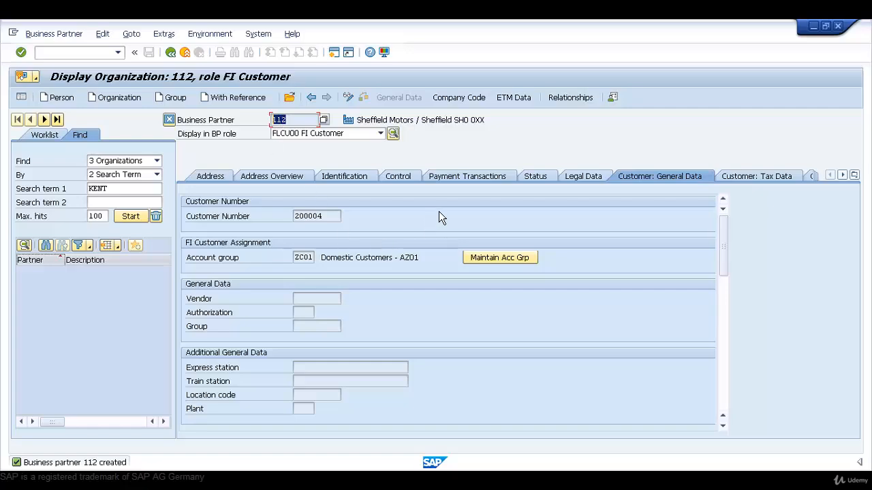
{"action": "left_click", "coordinate": [470, 103]}
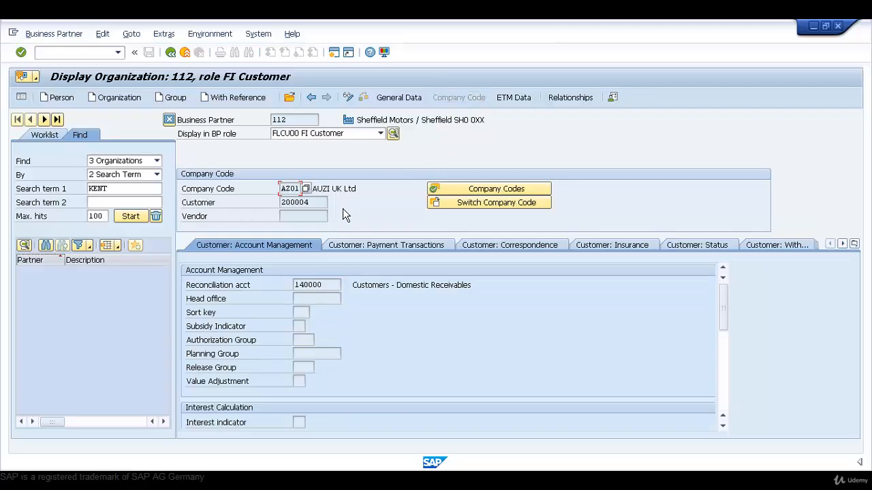
{"action": "double_click", "coordinate": [322, 203]}
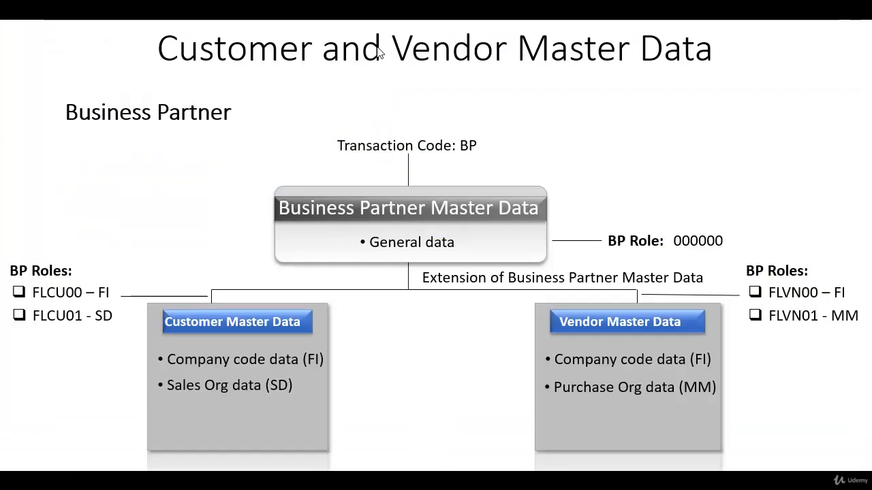
{"action": "left_click", "coordinate": [441, 41]}
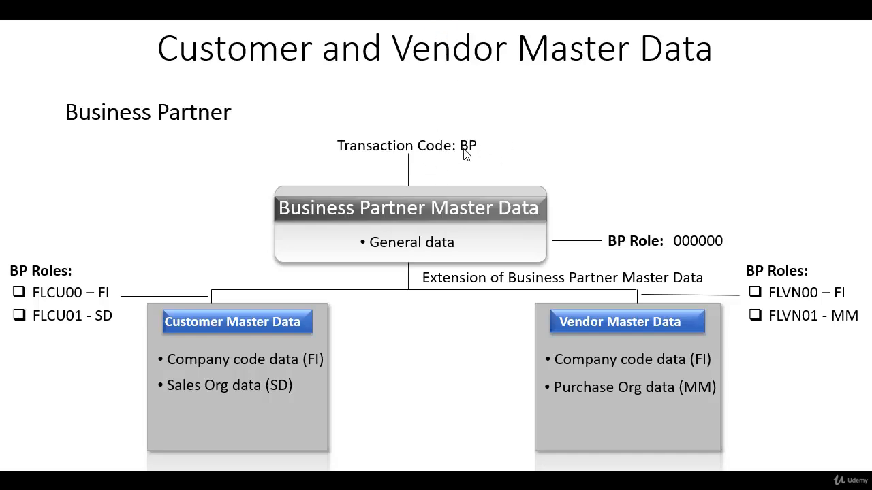
{"action": "key", "text": "Right"}
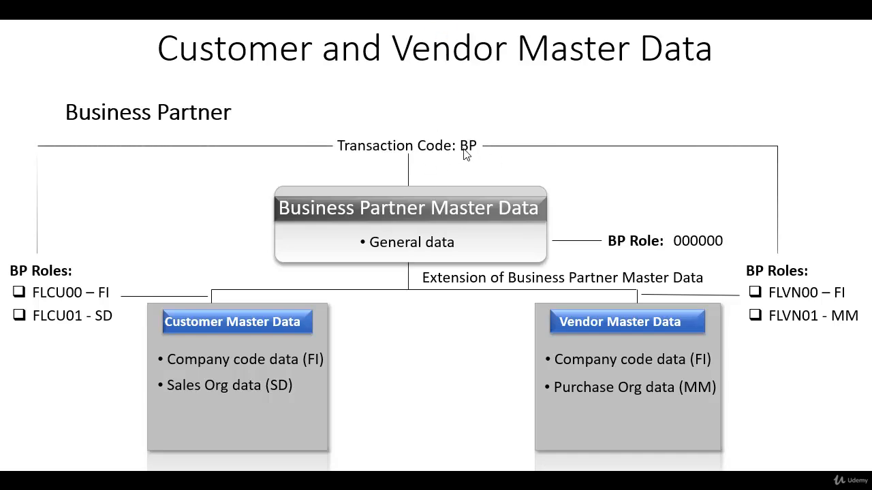